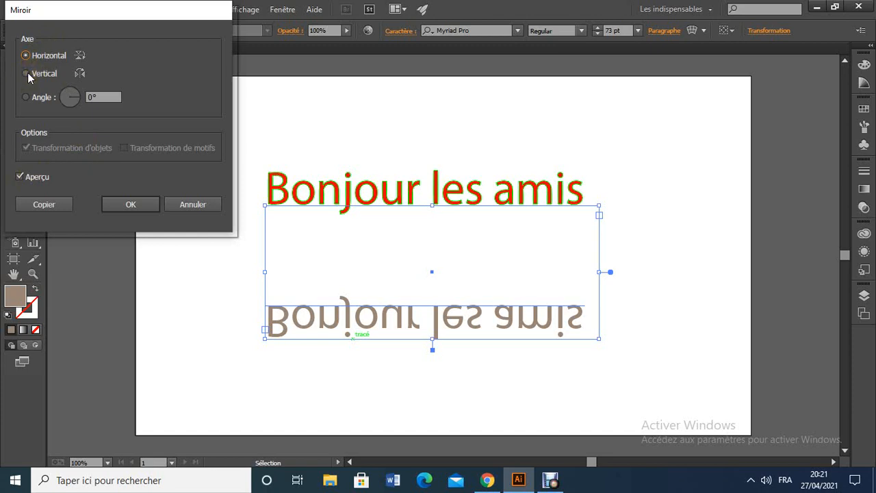
Preview a vertical-axis reflection of the grey text copy, but apply the reflection across the horizontal axis.
left_click(26, 73)
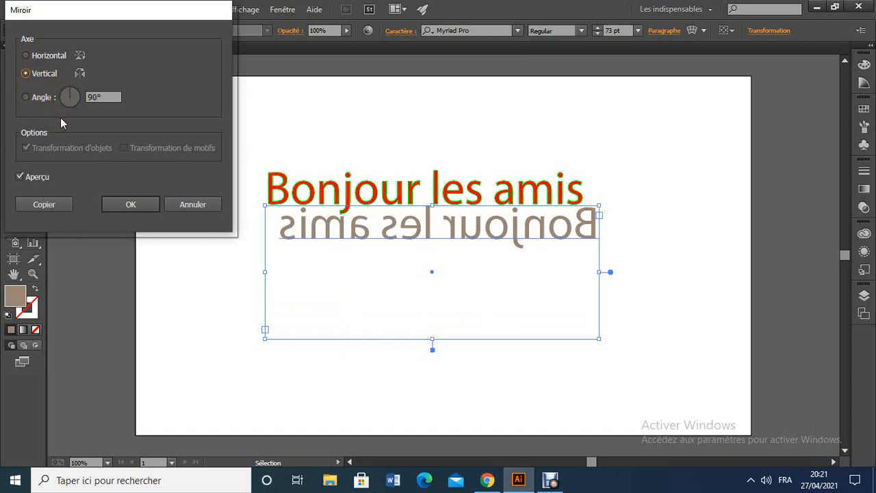
left_click(27, 59)
left_click(144, 205)
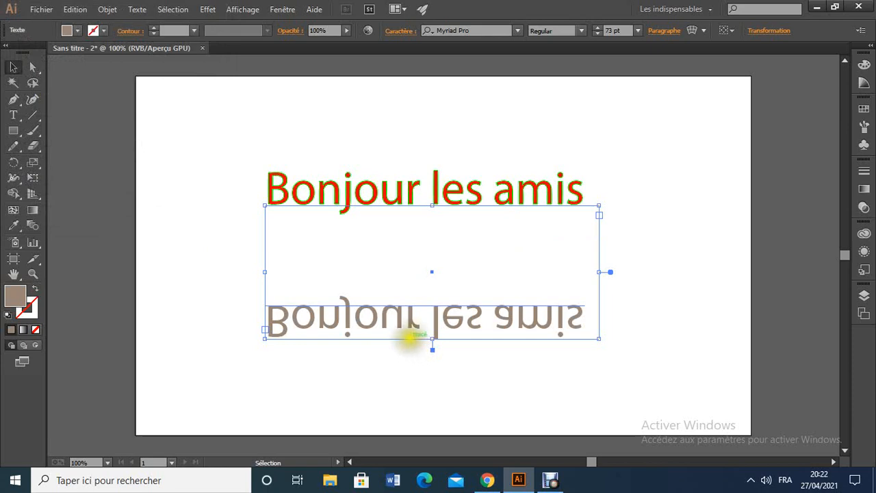
Move the reflected grey text straight up so it sits directly beneath the red text as its reflection.
left_click(409, 338)
left_click_drag(408, 338, 409, 328)
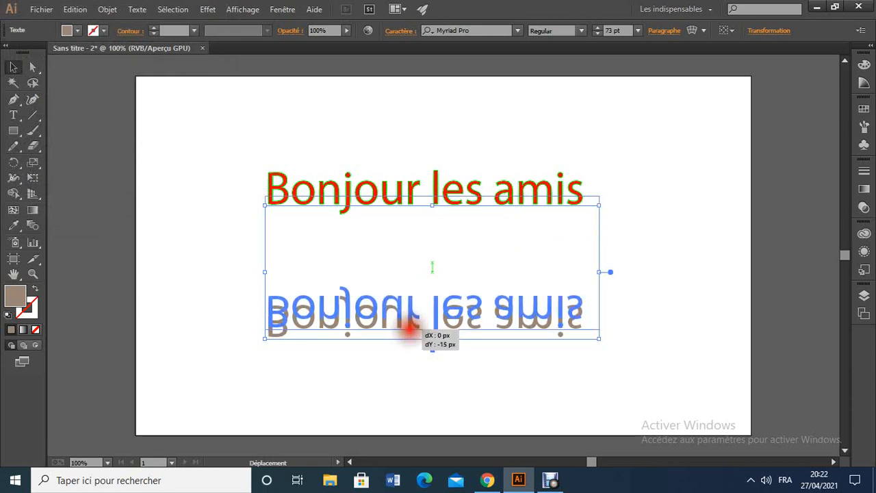
left_click_drag(408, 328, 409, 238)
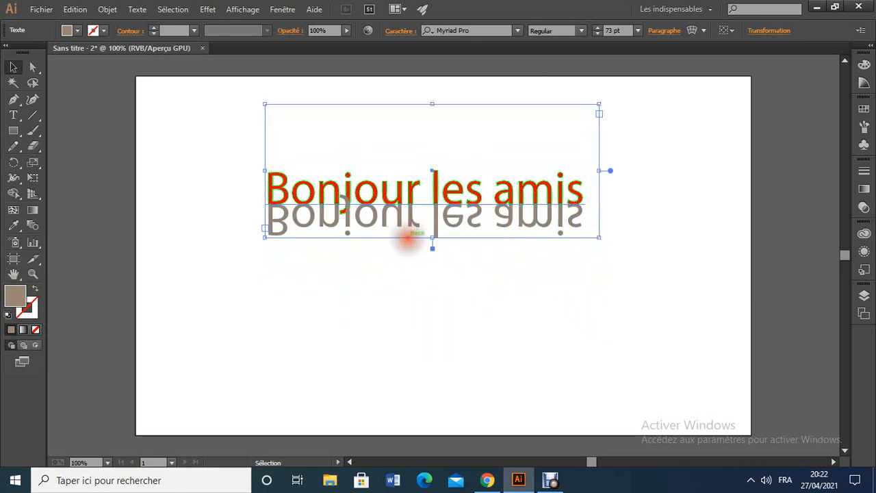
left_click(562, 306)
left_click(684, 379)
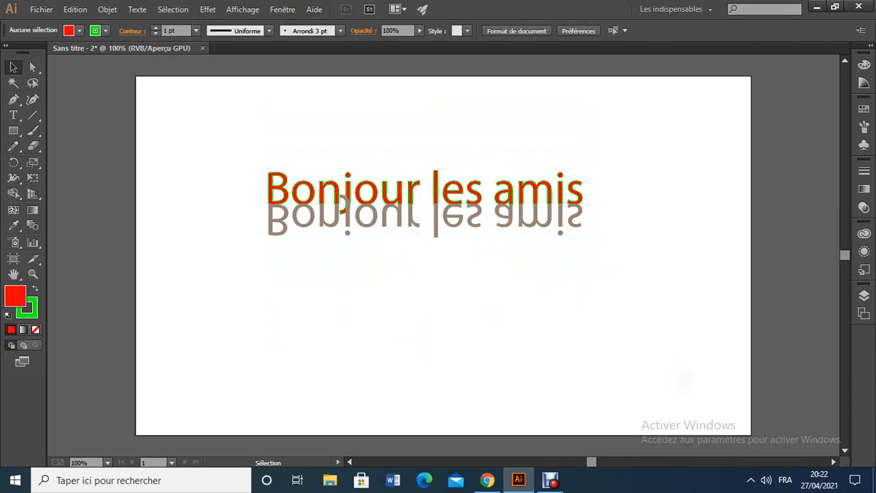
Select all of the reflected grey text and lower its opacity.
left_click(446, 220)
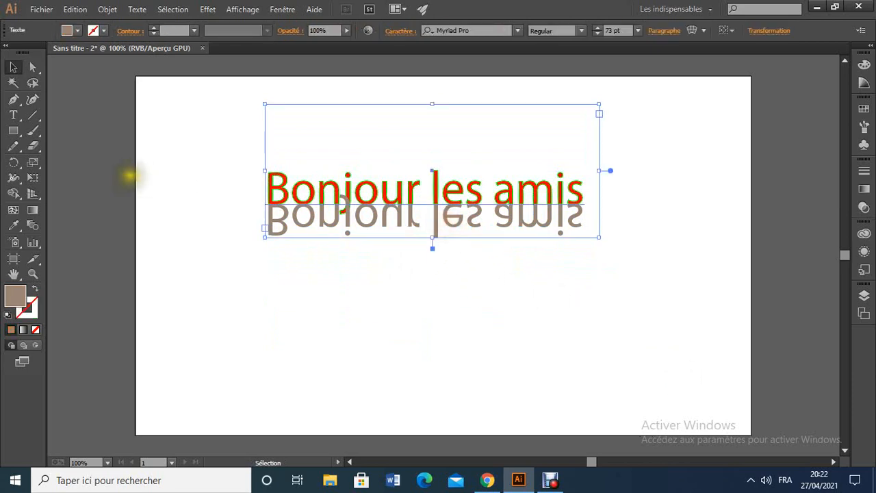
left_click(13, 115)
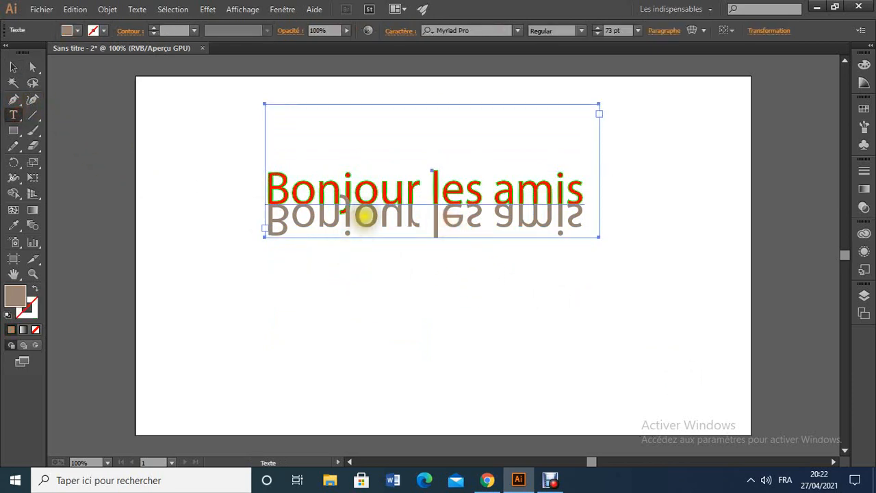
triple_click(365, 215)
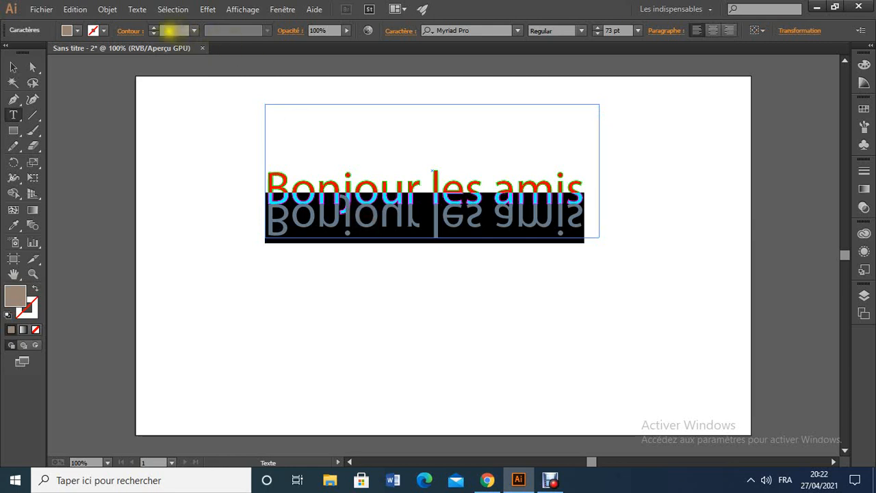
left_click(348, 31)
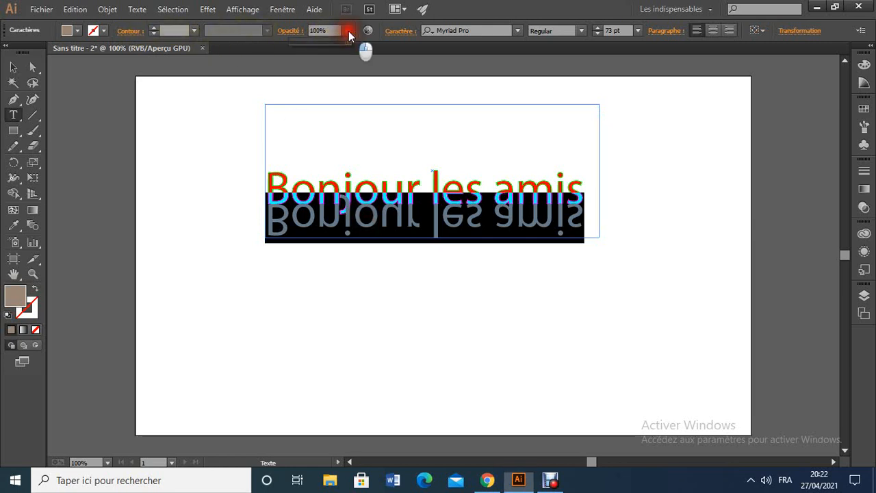
left_click_drag(344, 43, 318, 42)
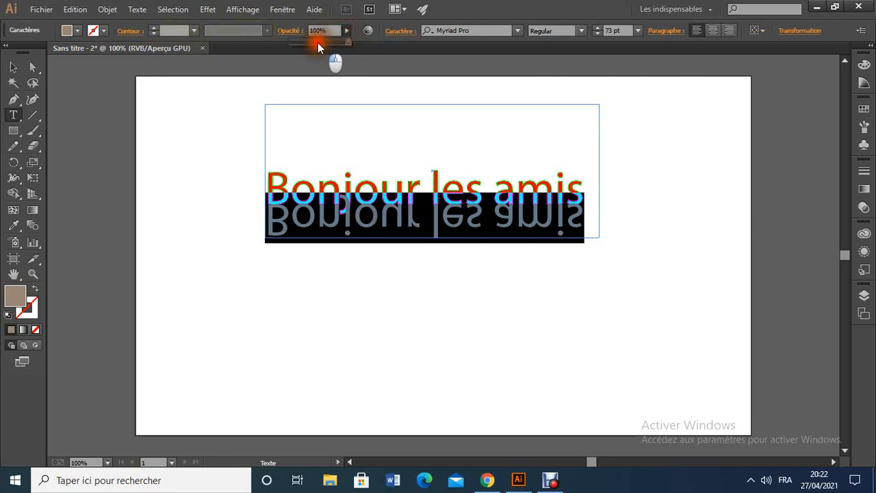
left_click(309, 302)
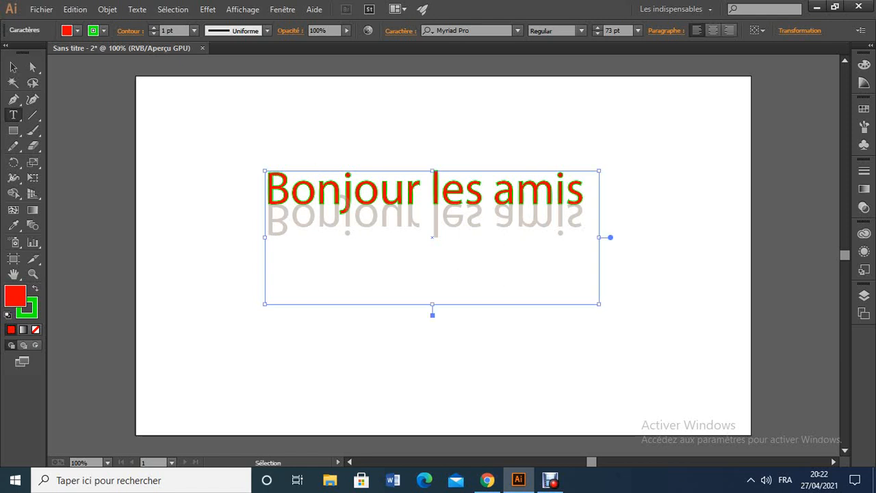
Undo the opacity reduction and delete the reflected grey text.
key("ctrl+z")
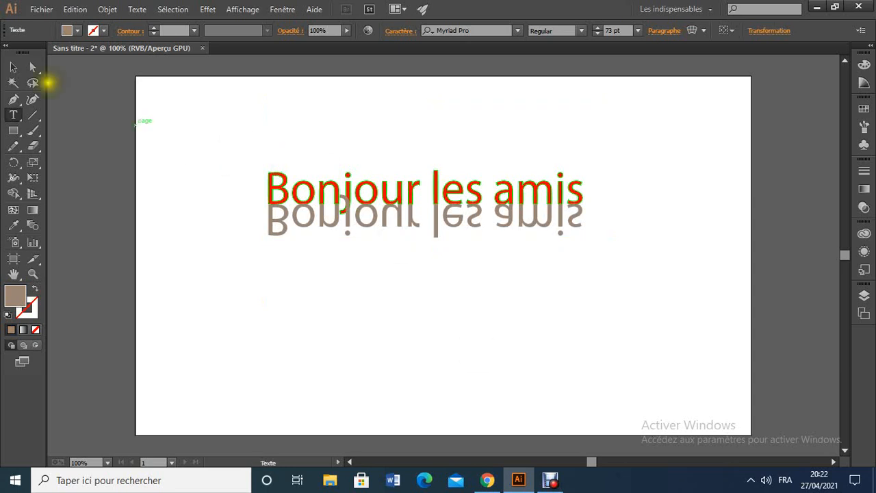
left_click(13, 66)
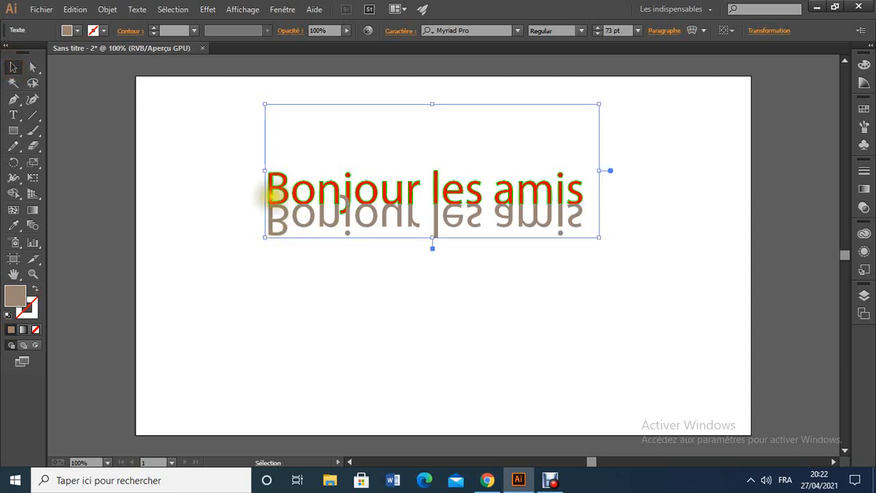
left_click(320, 236)
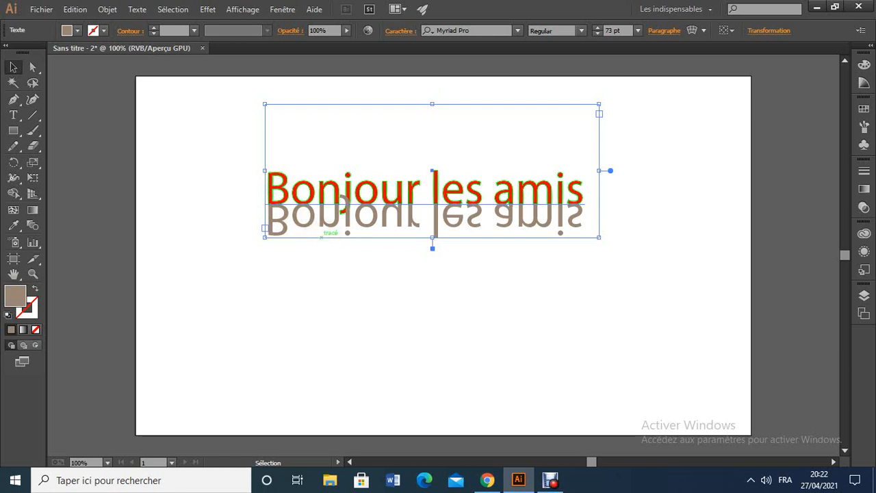
key("Delete")
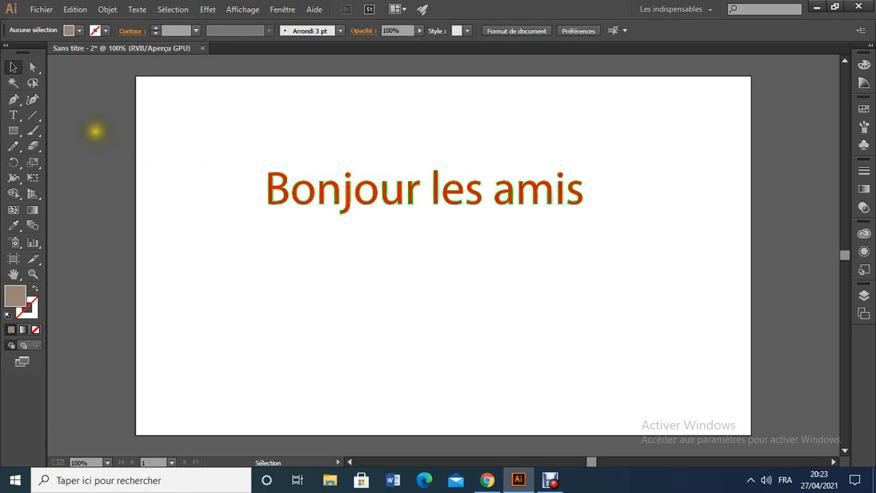
Move the red "Bonjour les amis" text slightly down on the artboard and deselect it.
left_click(16, 118)
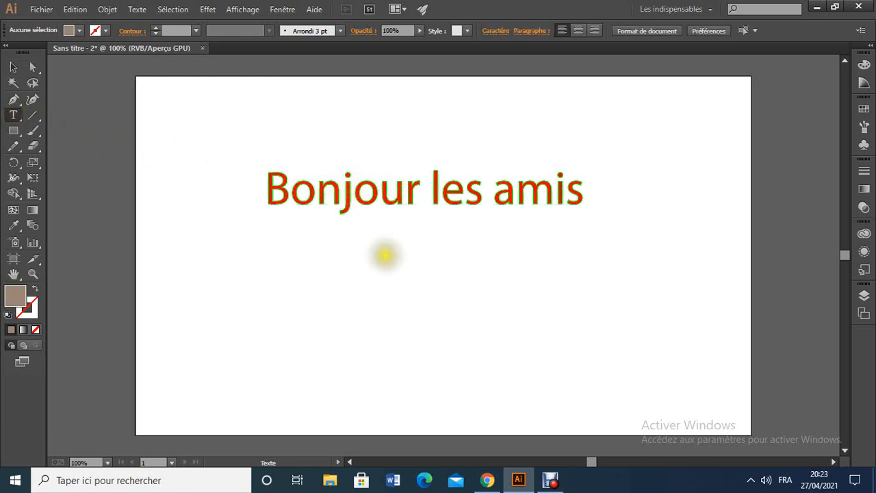
left_click(13, 67)
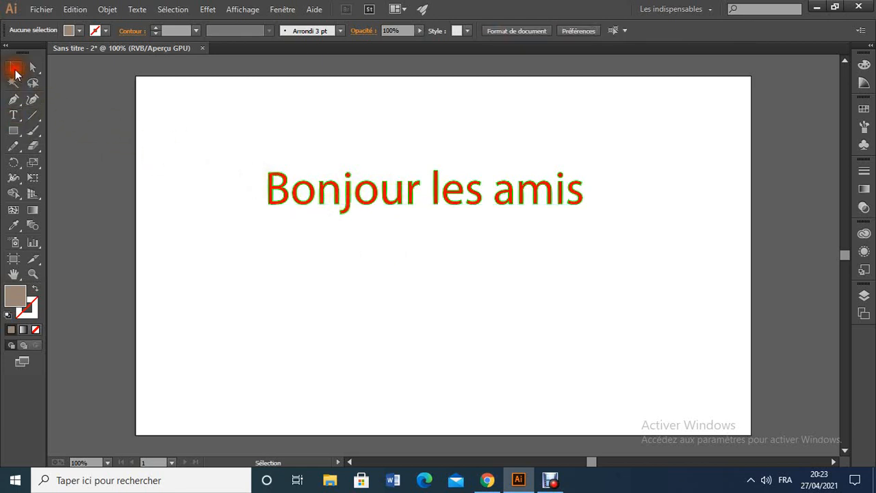
left_click(277, 194)
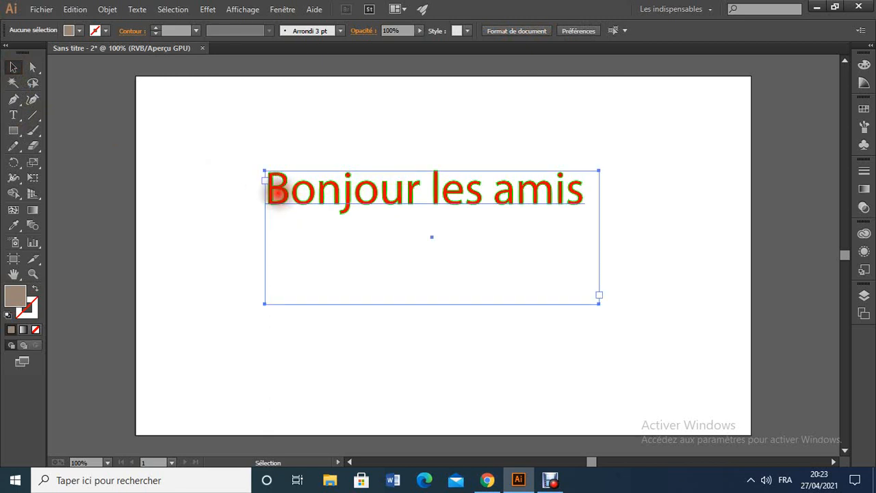
mouse_move(277, 194)
left_mouse_down()
mouse_move(274, 171)
mouse_move(289, 206)
mouse_move(274, 175)
mouse_move(276, 211)
left_mouse_up()
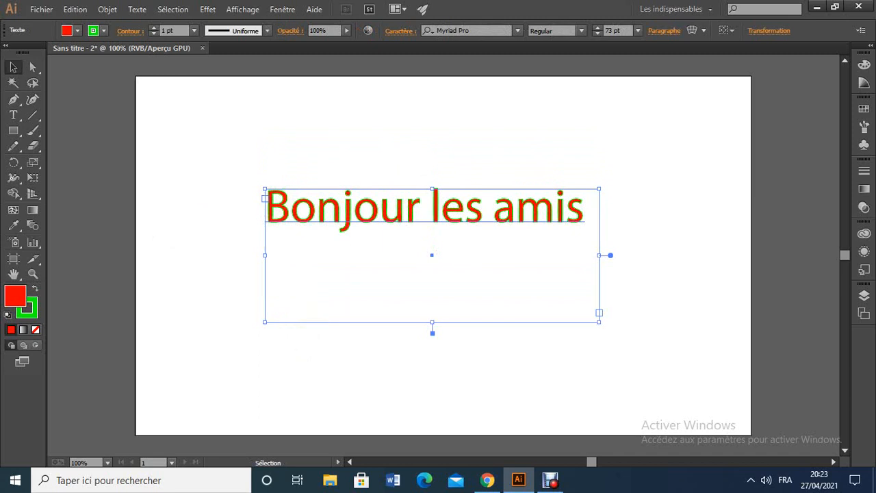
left_click(246, 167)
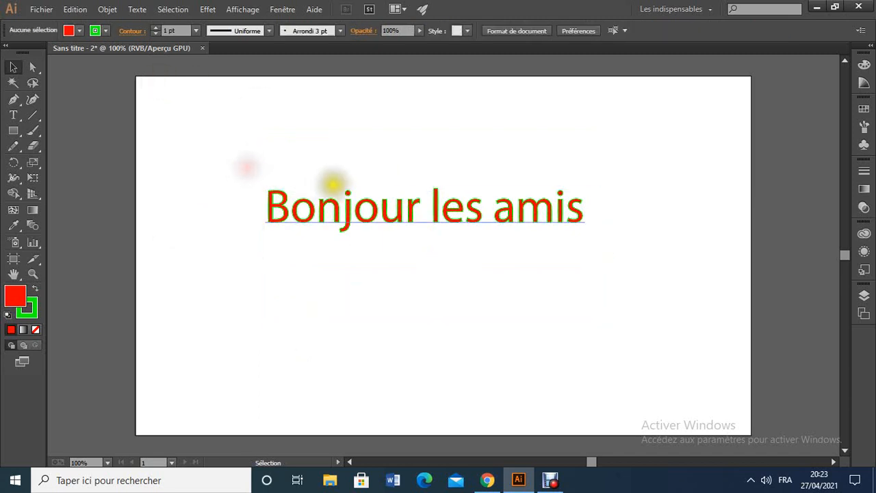
Convert the red "Bonjour les amis" text to outlines and isolate the resulting group.
left_click(332, 202)
right_click(346, 210)
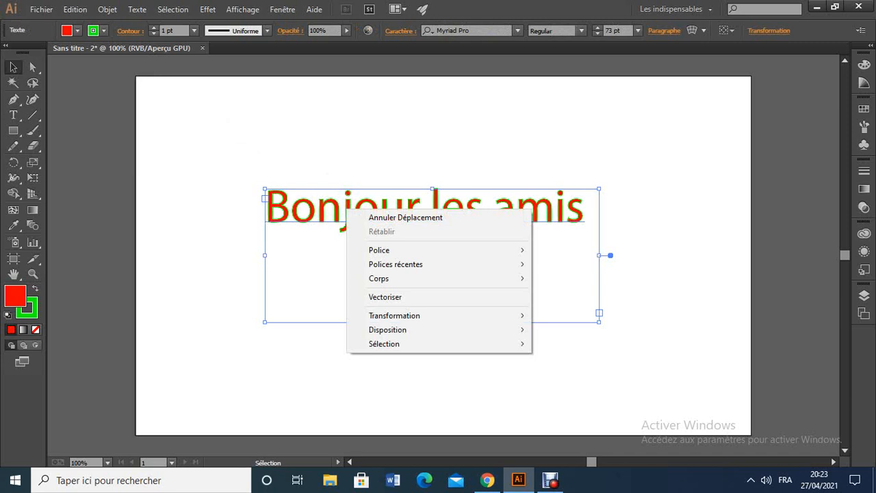
left_click(407, 298)
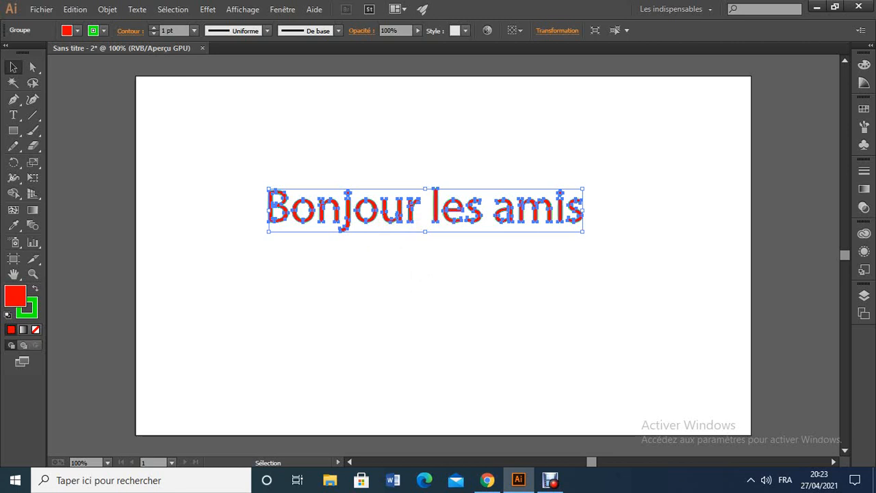
right_click(385, 231)
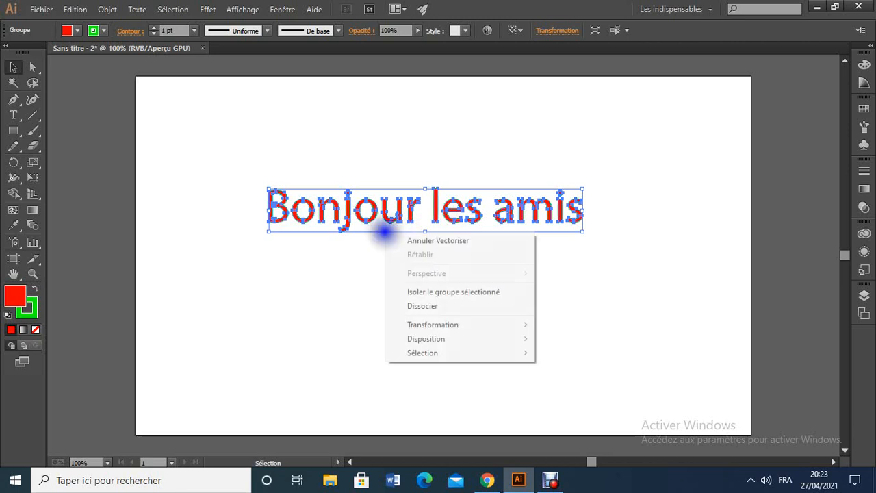
left_click(445, 292)
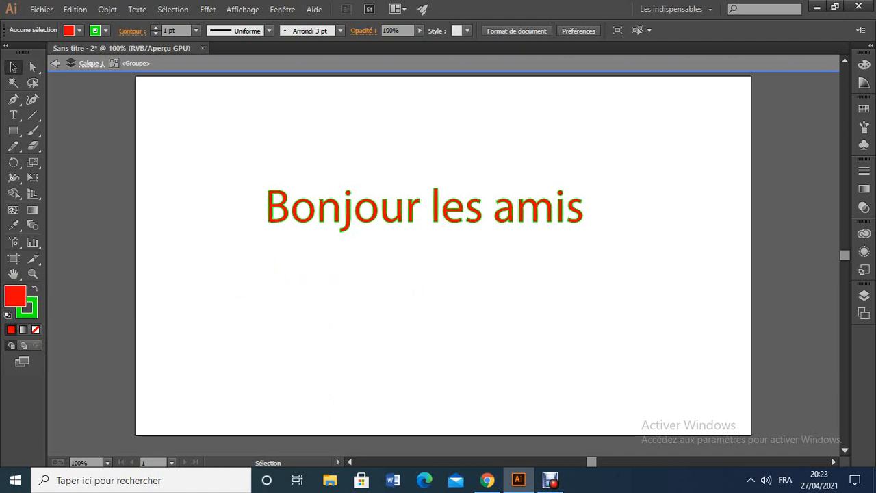
Move the "o" of "Bonjour" above the line, the "e" of "les" below it, and the "B" slightly off its original place.
left_click(275, 216)
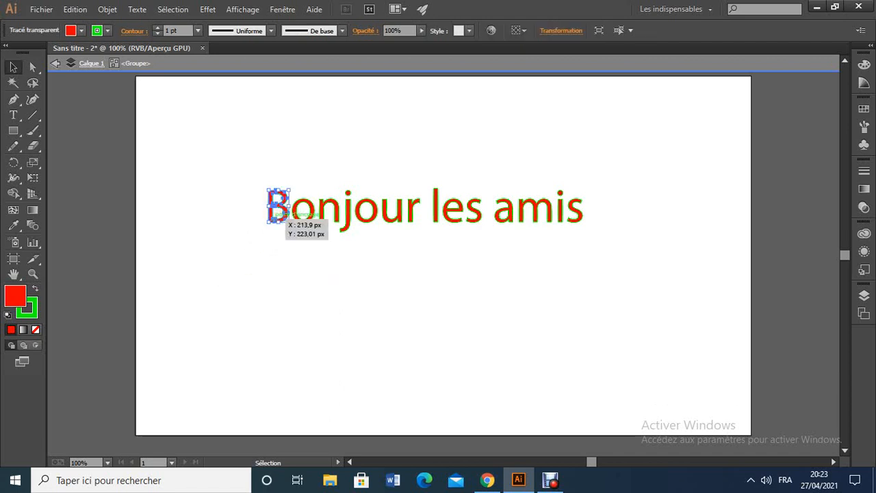
left_click_drag(278, 215, 265, 183)
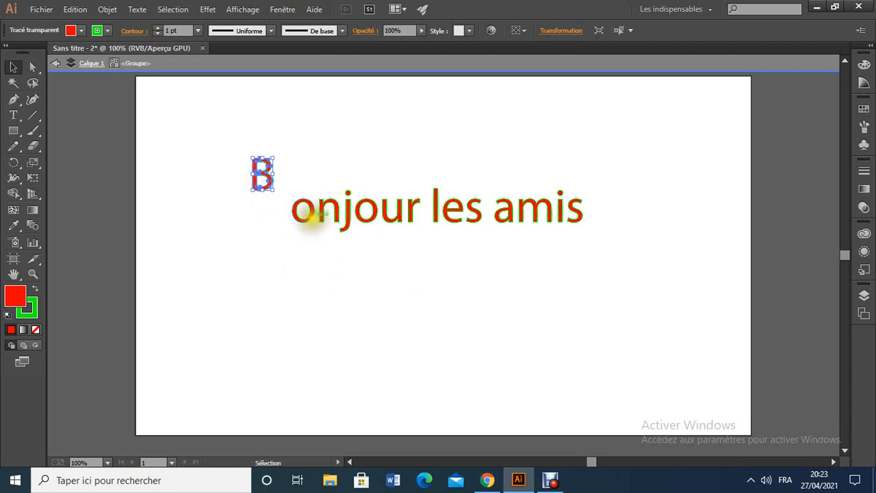
left_click_drag(311, 217, 319, 148)
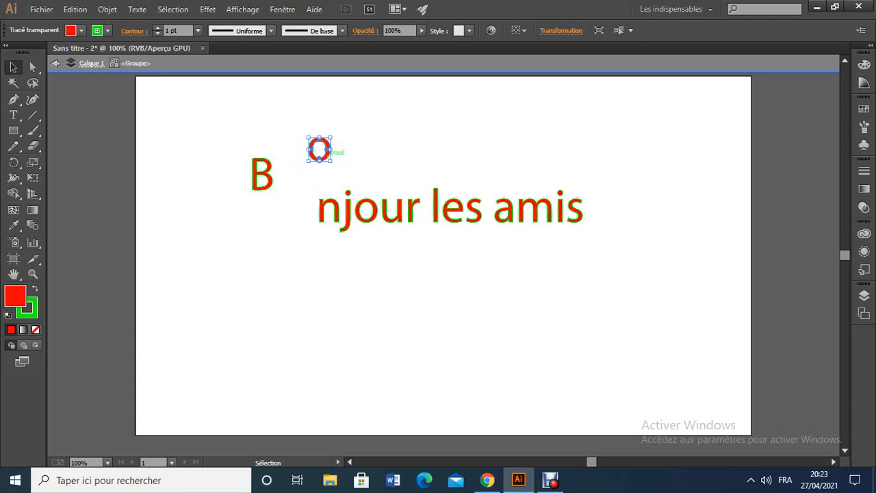
left_click_drag(451, 209, 459, 263)
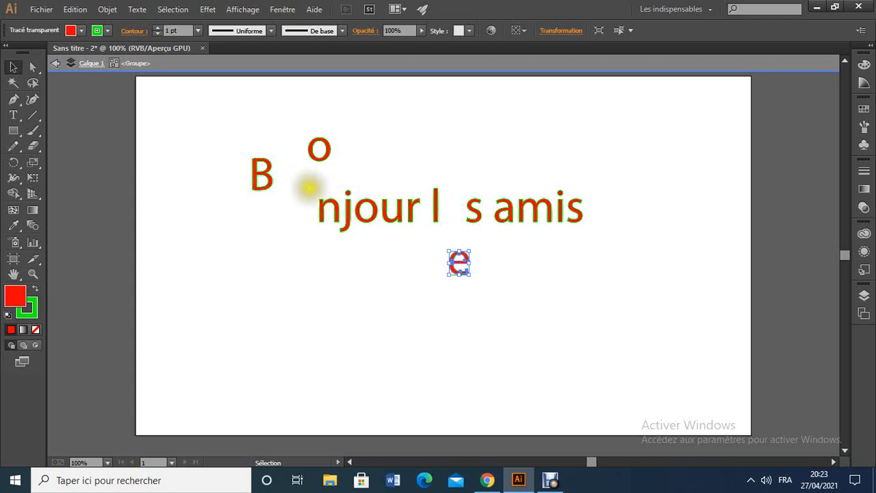
left_click(269, 188)
left_click_drag(269, 188, 289, 215)
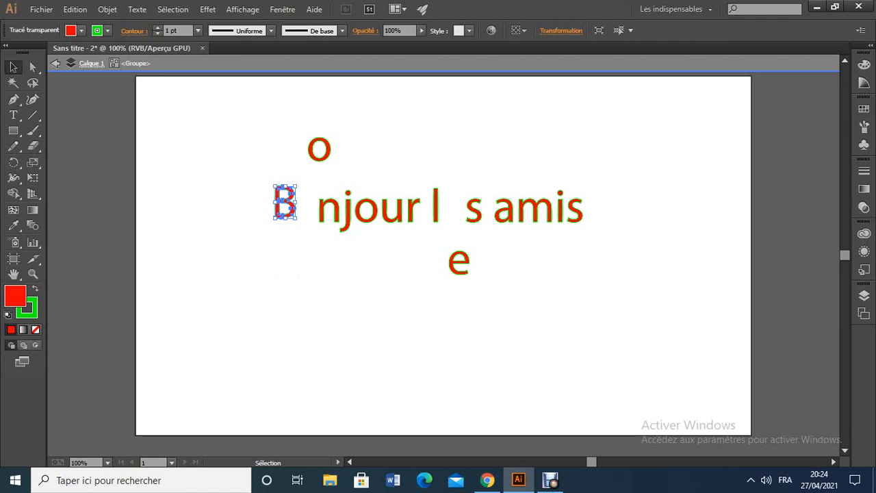
With Direct Selection, shift the letter "B" slightly down and left, and round its corners by about 5.26 px.
key("a")
key("ctrl+plus")
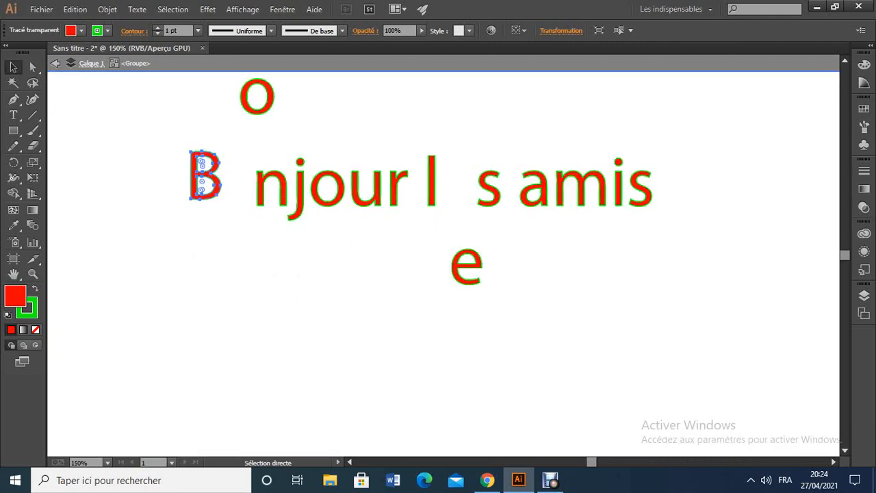
key("ctrl+plus")
key("v")
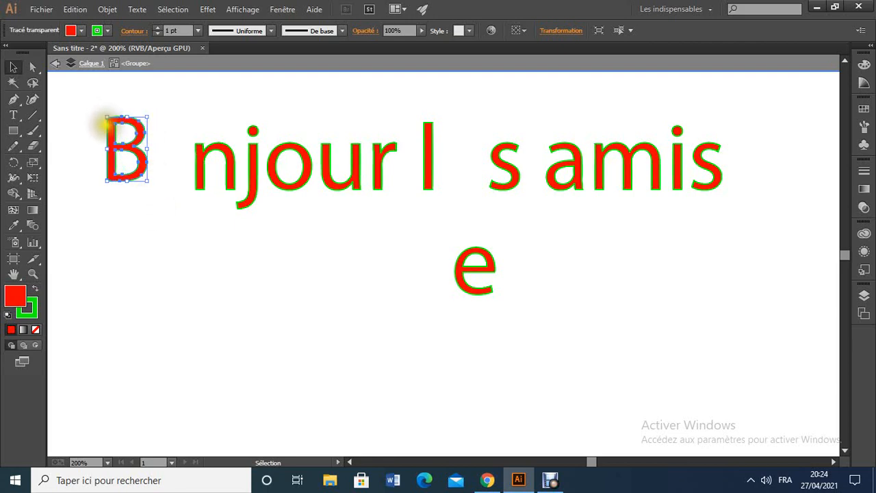
left_click(34, 69)
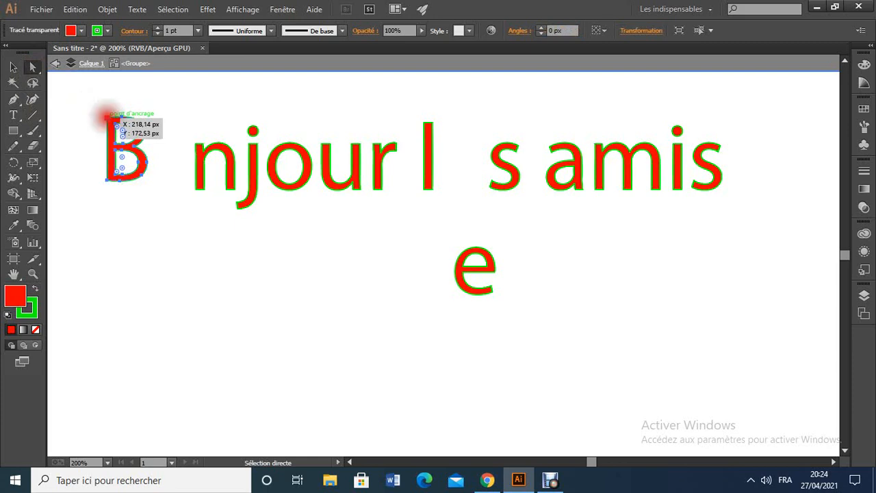
left_click_drag(107, 117, 110, 135)
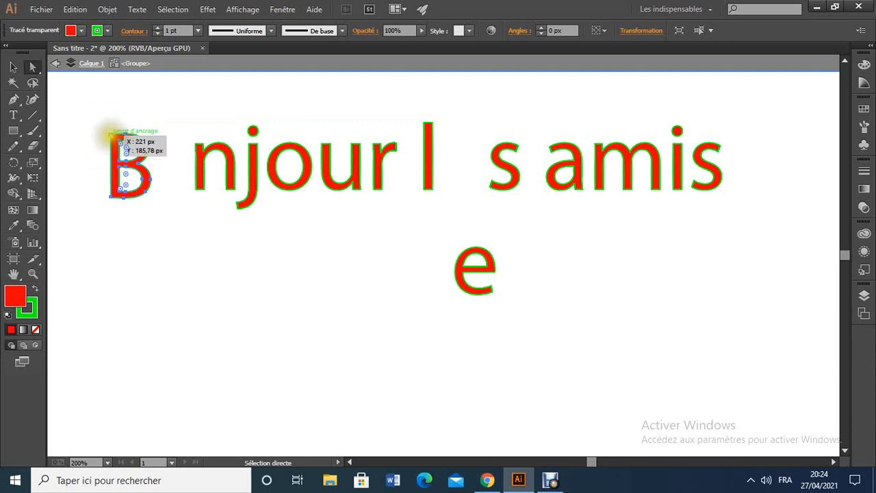
left_click_drag(110, 135, 93, 123)
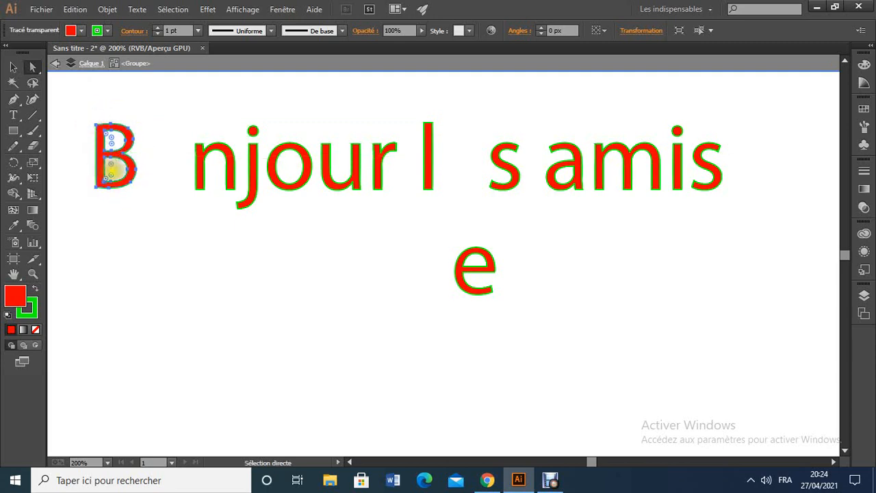
left_click_drag(102, 172, 144, 151)
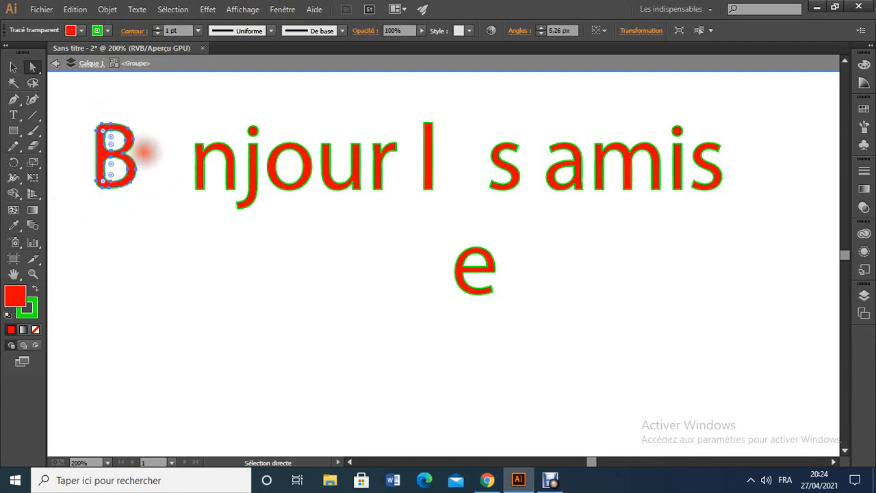
Move the rounded letter "B" up and to the right, closer to the "n" of "Bonjour".
key("ctrl+plus")
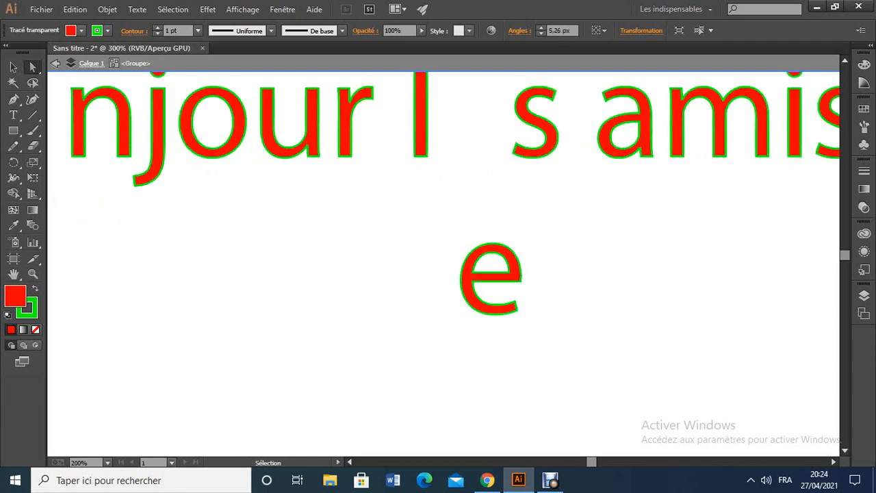
key("ctrl+minus")
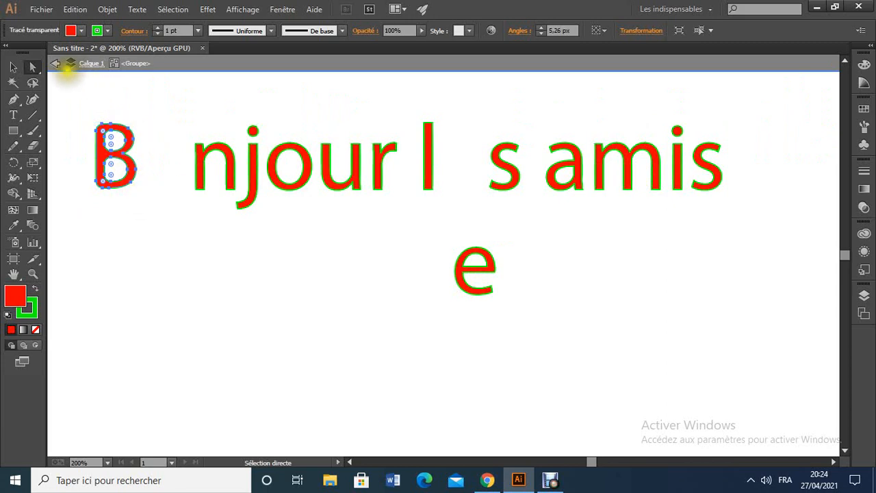
left_click_drag(135, 134, 167, 120)
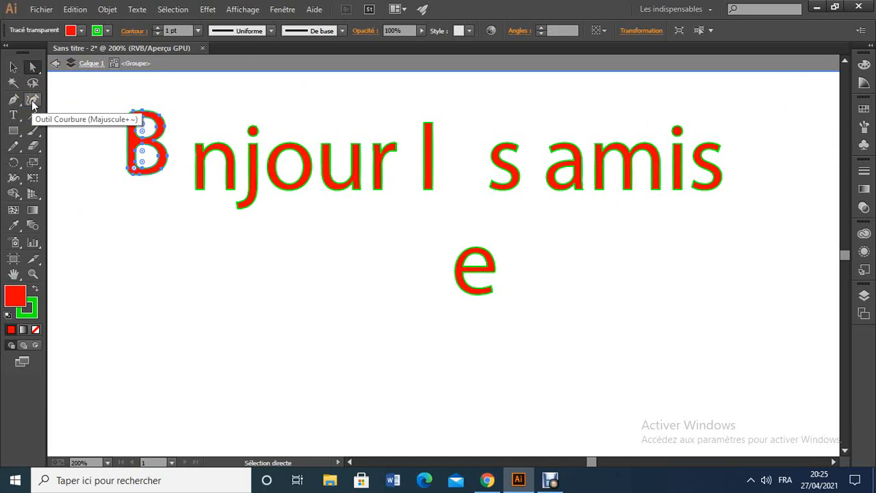
Reshape the "B" with the Curvature tool, pulling its lower-left corner outward and two points of its lower edge downward to form legs.
left_click(32, 102)
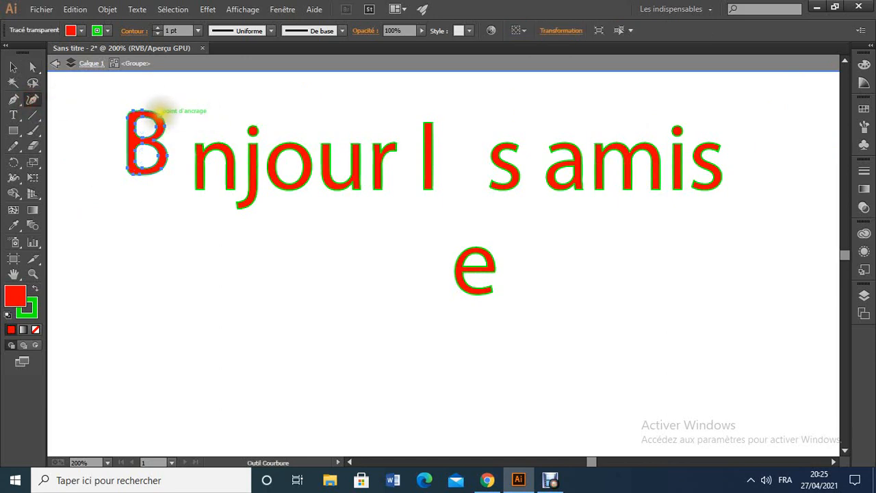
left_click(160, 115)
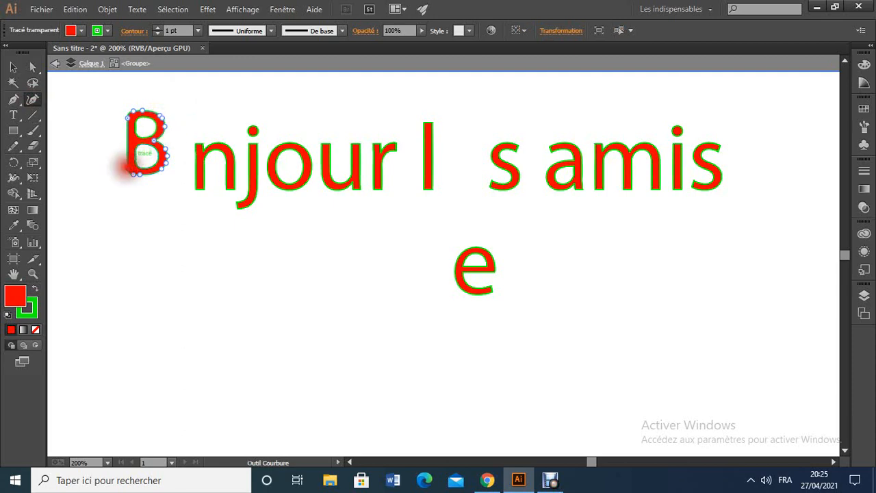
left_click(109, 191)
left_click(129, 122)
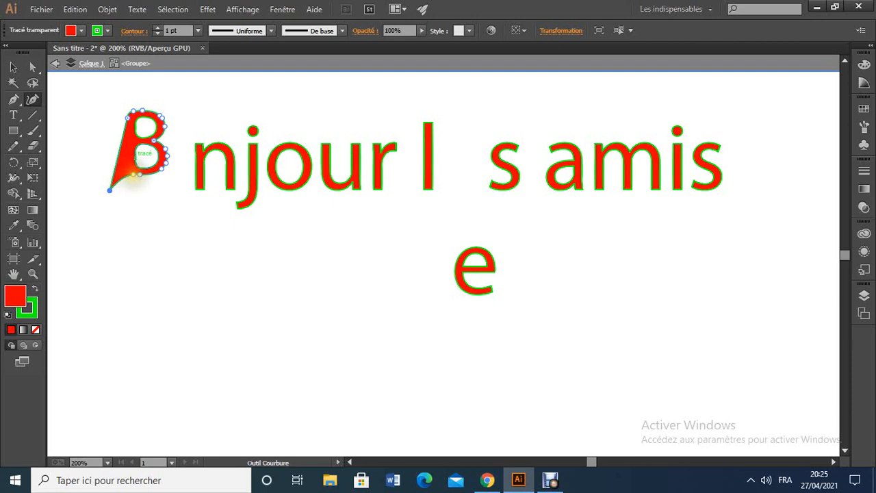
left_click_drag(134, 173, 147, 201)
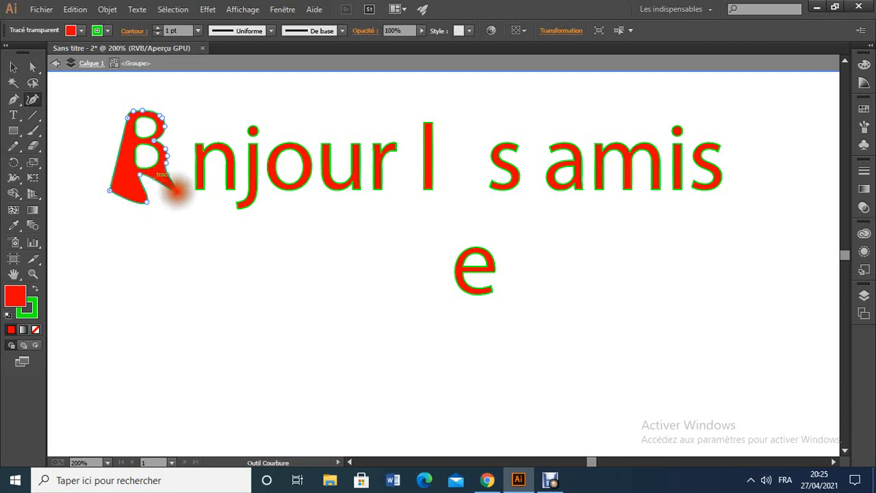
left_click(176, 192)
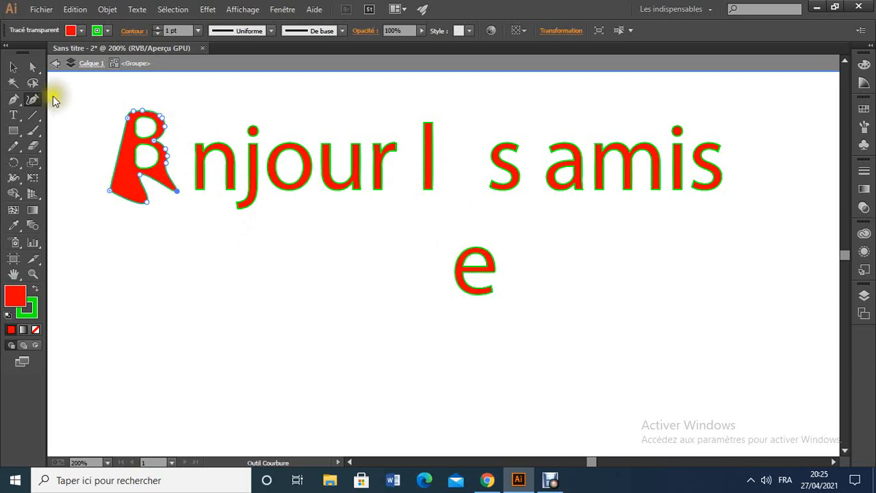
Reshape the lowered "e" with the Curvature tool, pulling the points on its right side outward into a wide flare.
left_click(13, 66)
left_click(457, 260)
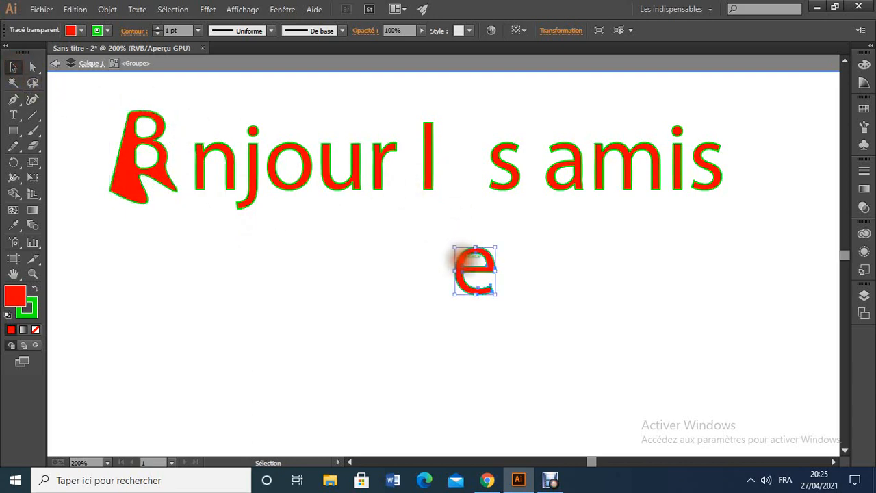
left_click(33, 100)
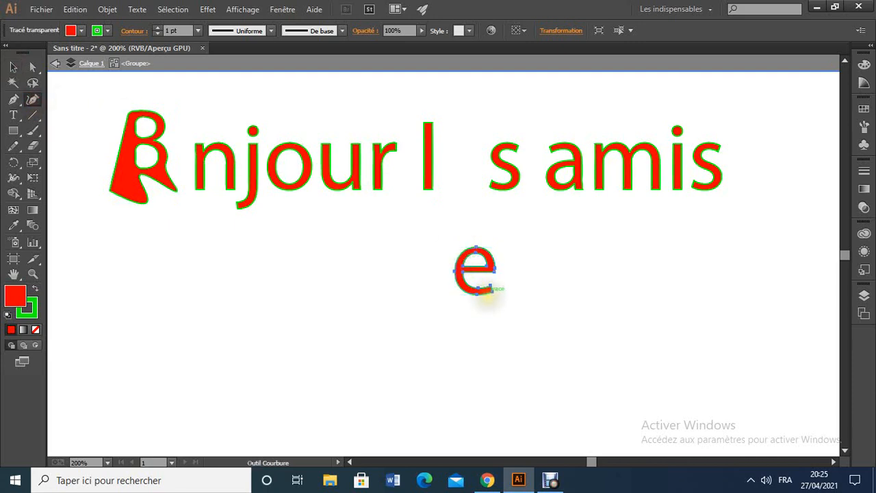
left_click(475, 248)
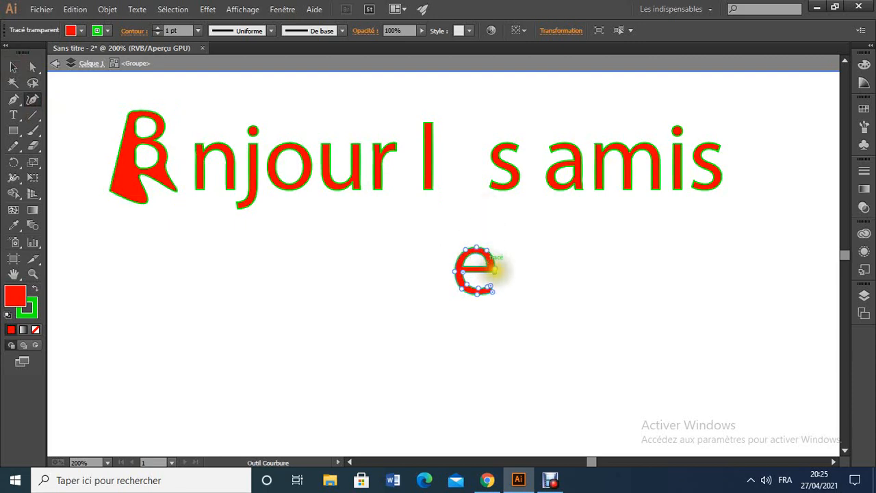
left_click_drag(494, 270, 514, 252)
With Direct Selection, select the anchor points on the left side of the "s" in "les" and stretch them left and slightly up.
left_click(33, 68)
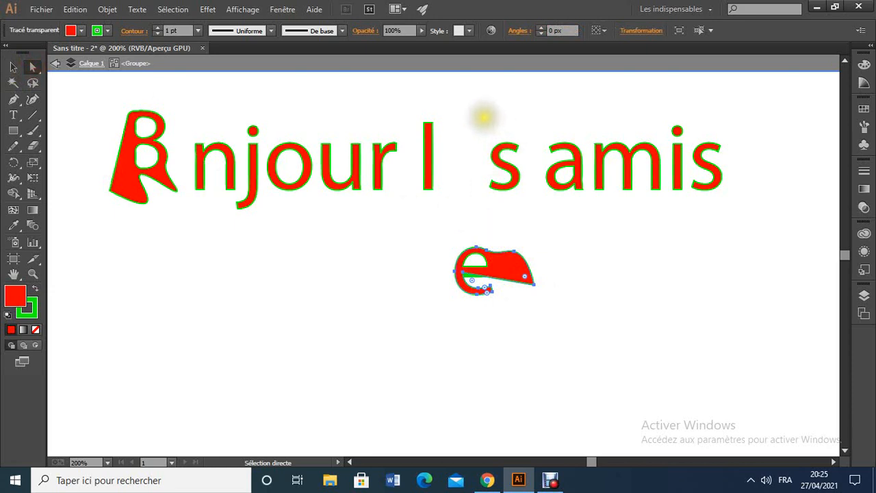
left_click_drag(484, 140, 505, 202)
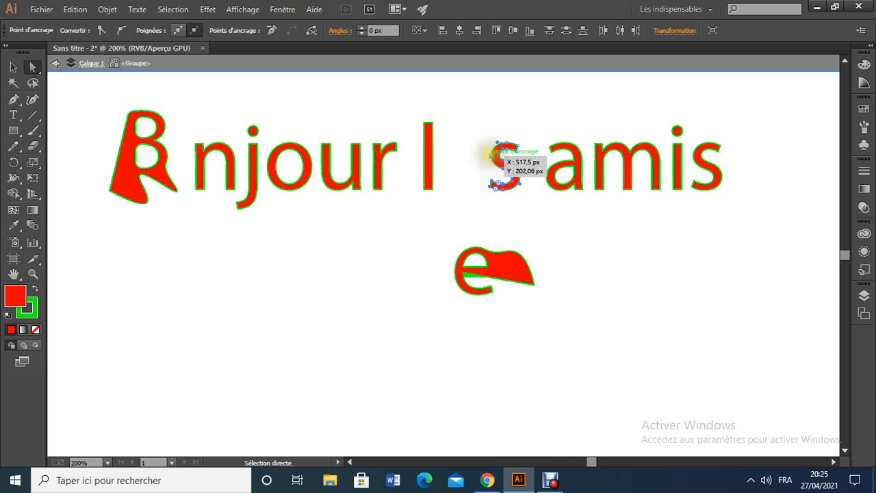
left_click_drag(490, 156, 476, 150)
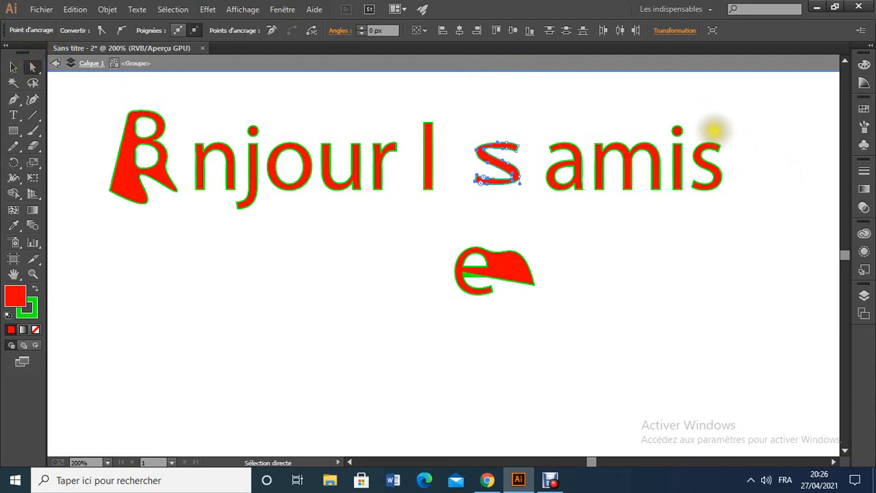
Select the anchor points at the upper end of the "s" in "amis" and stretch them up and to the right into a long stroke.
left_click_drag(709, 126, 724, 156)
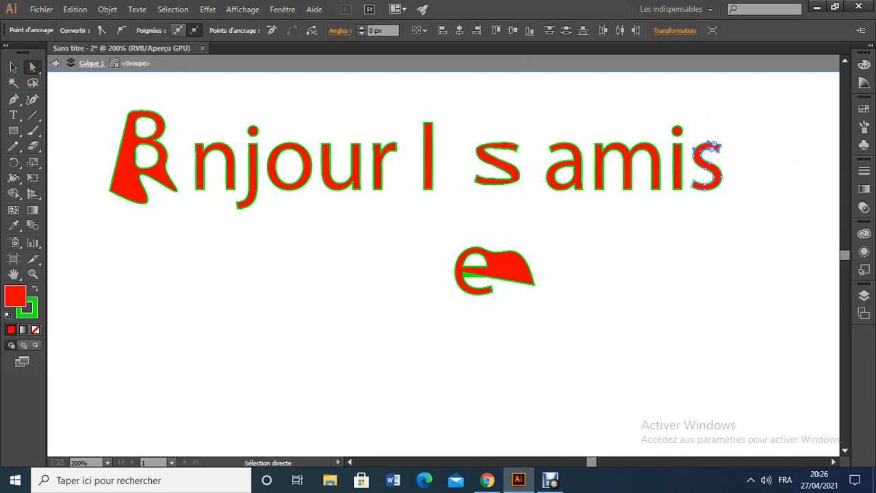
left_click(720, 146)
left_click_drag(717, 144, 750, 126)
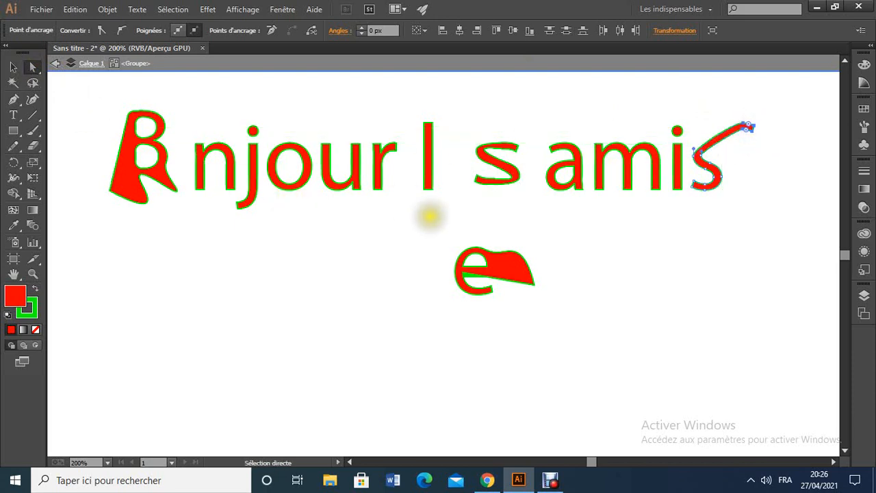